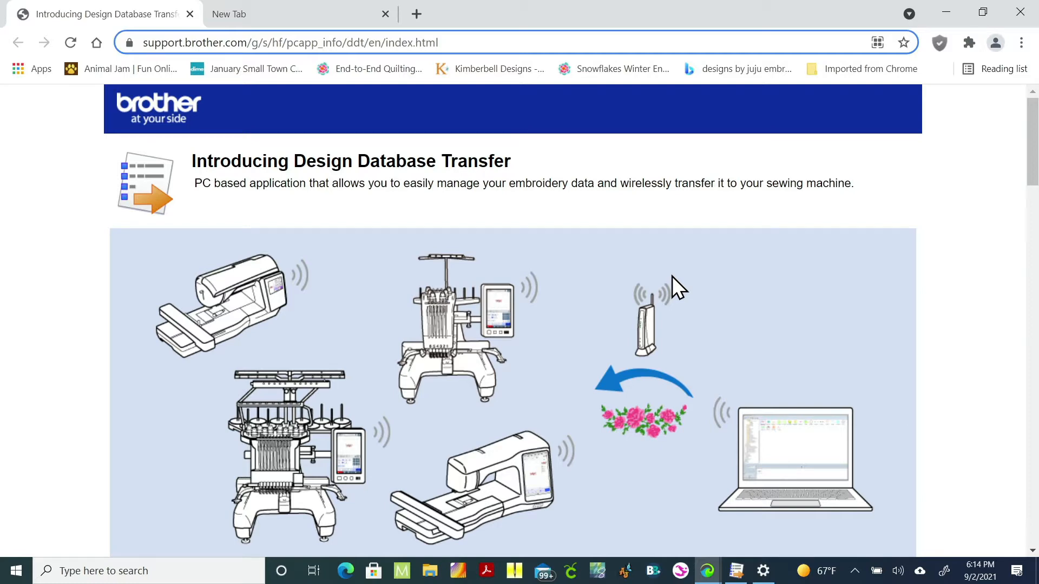
Step: Scroll through the Design Database Transfer introduction page and switch to the blank new tab
scroll(671, 276, down, 3)
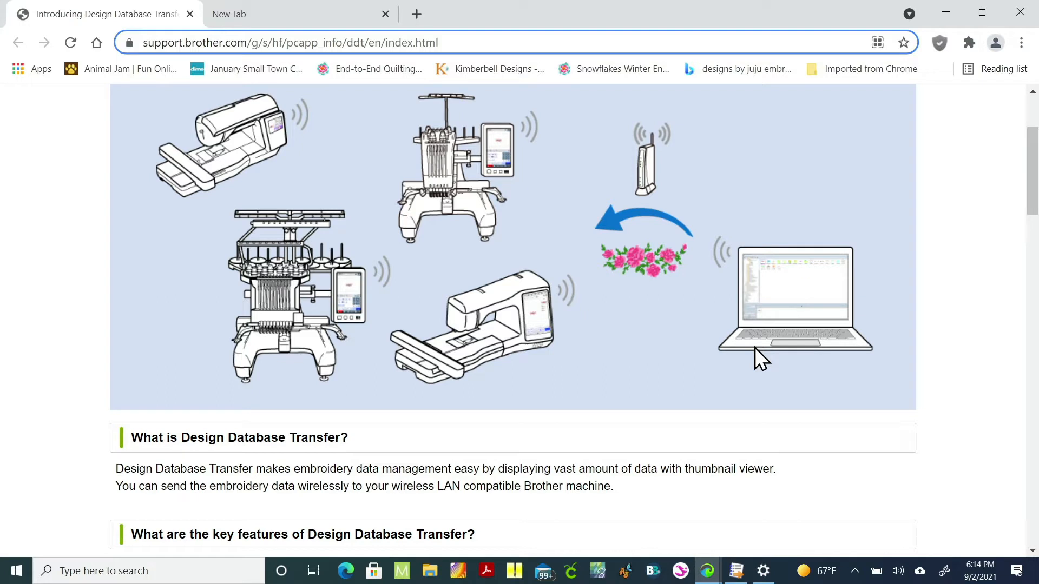
click(240, 16)
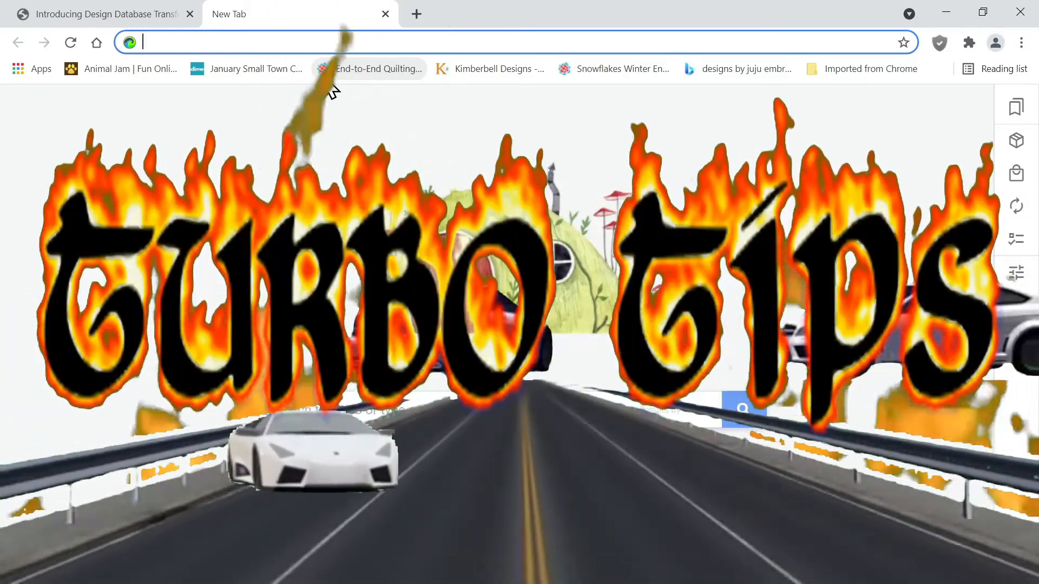
text(brp)
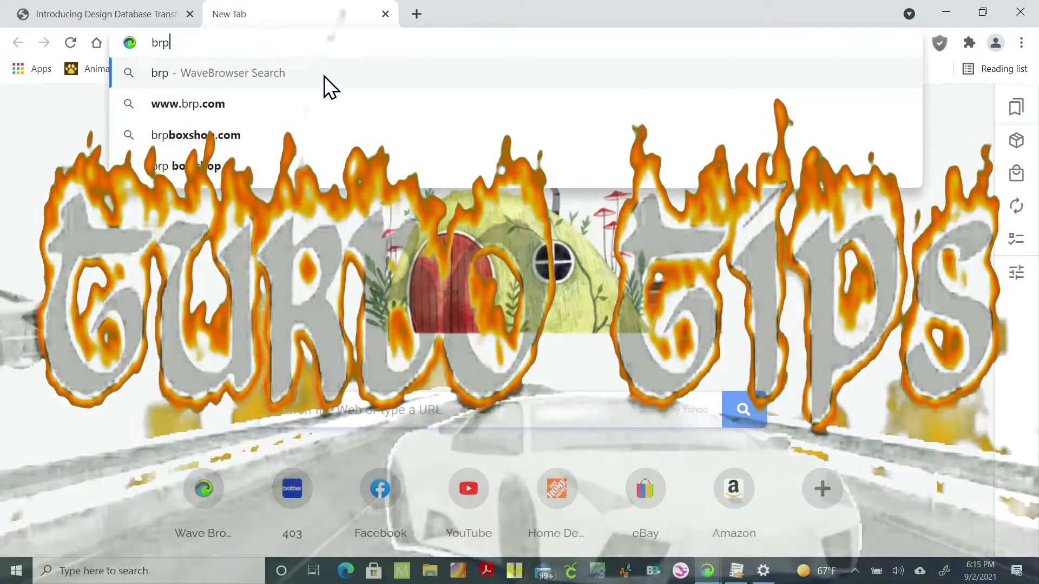
text(ther)
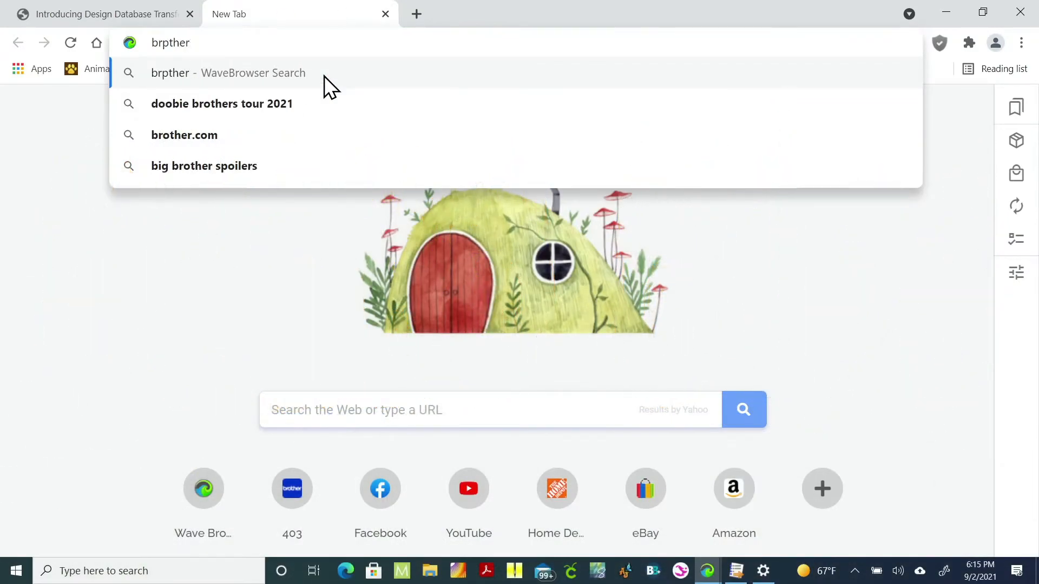
key(BackSpace)
key(BackSpace)
key(BackSpace)
key(BackSpace)
key(BackSpace)
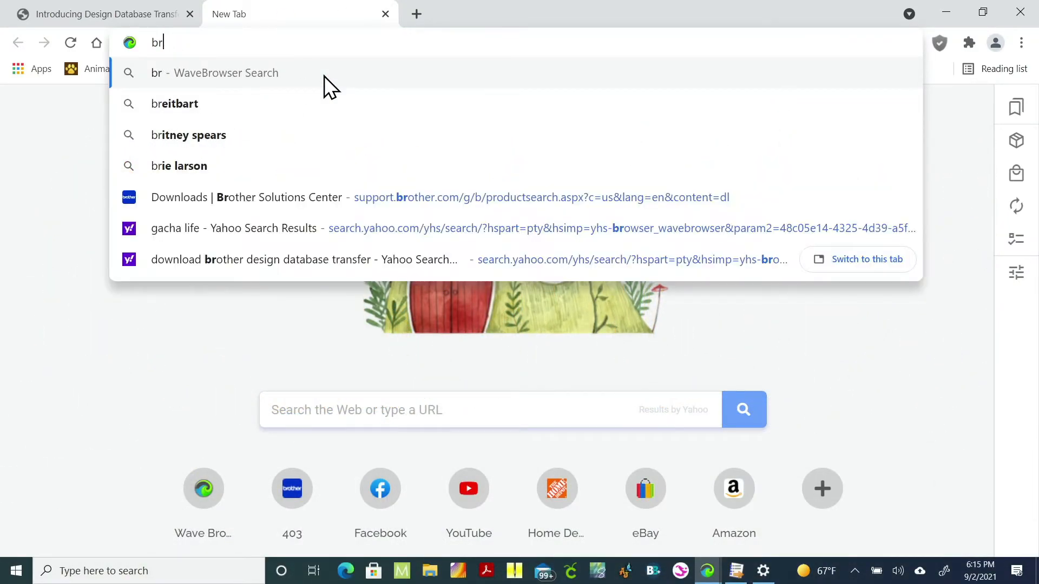
key(BackSpace)
text(othe)
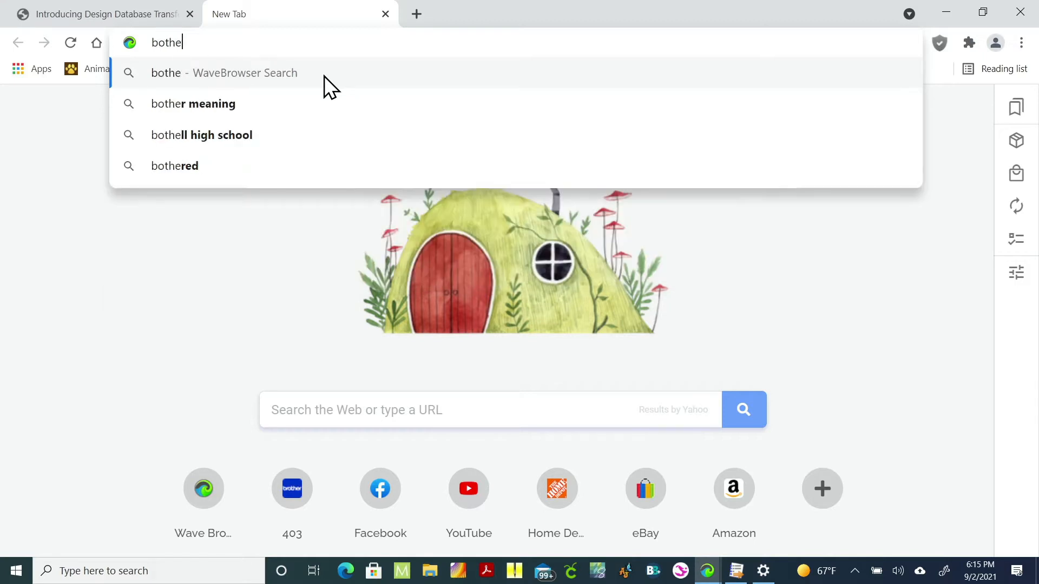
text(r  des)
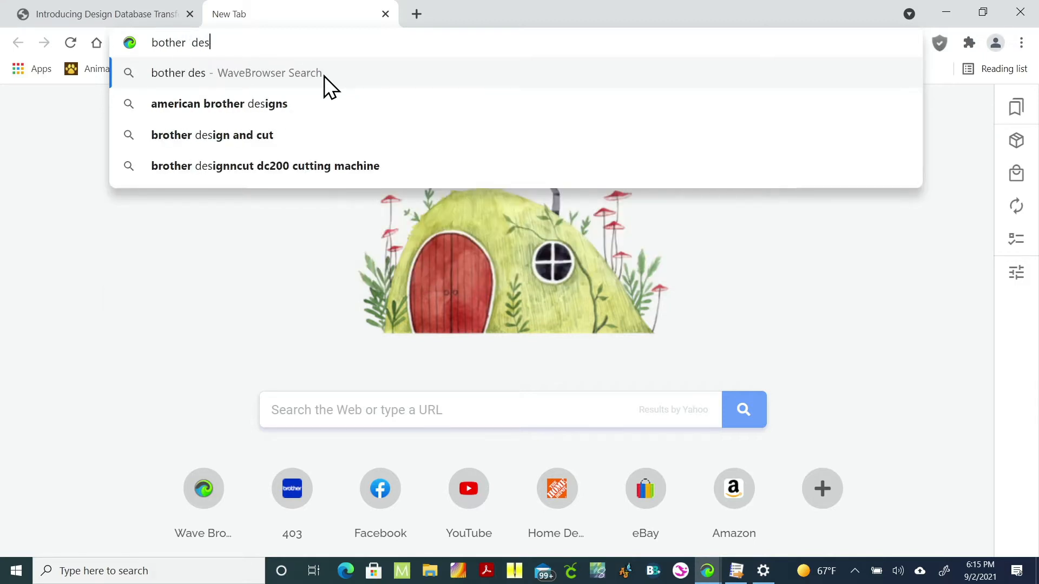
text(ogn datab)
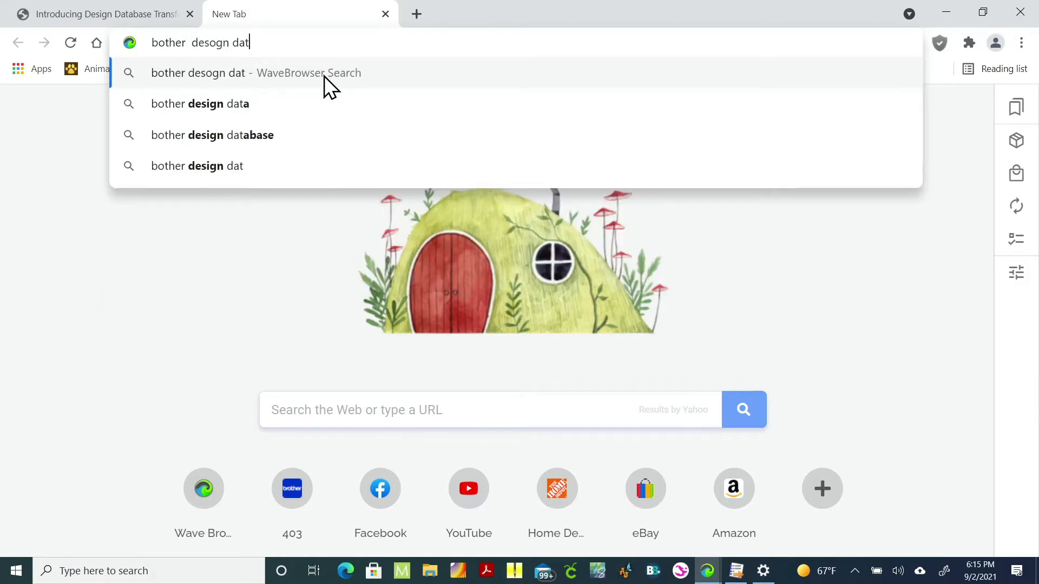
key(BackSpace)
key(BackSpace)
key(BackSpace)
key(BackSpace)
key(BackSpace)
key(BackSpace)
key(BackSpace)
key(BackSpace)
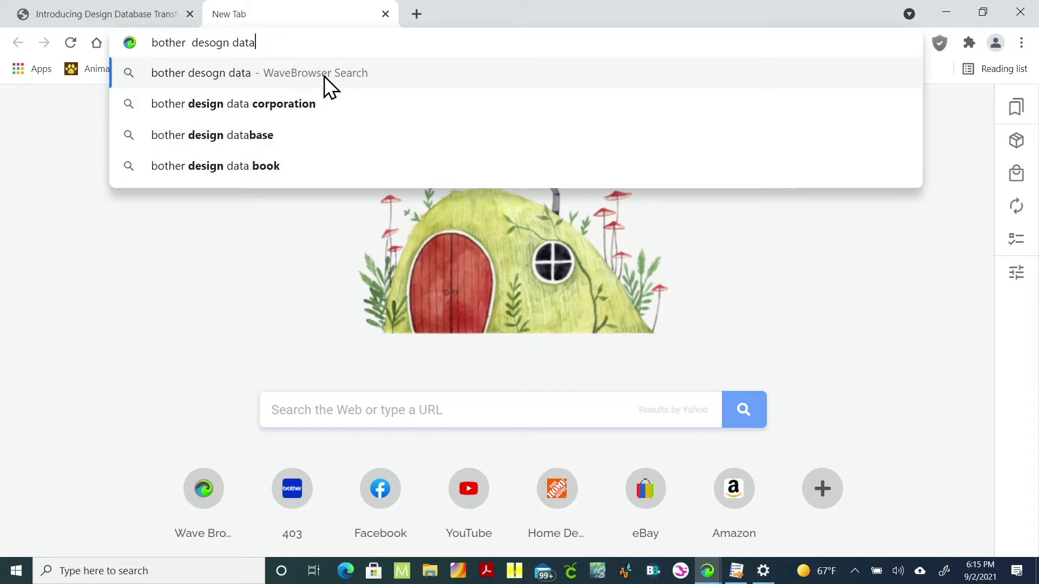
key(BackSpace)
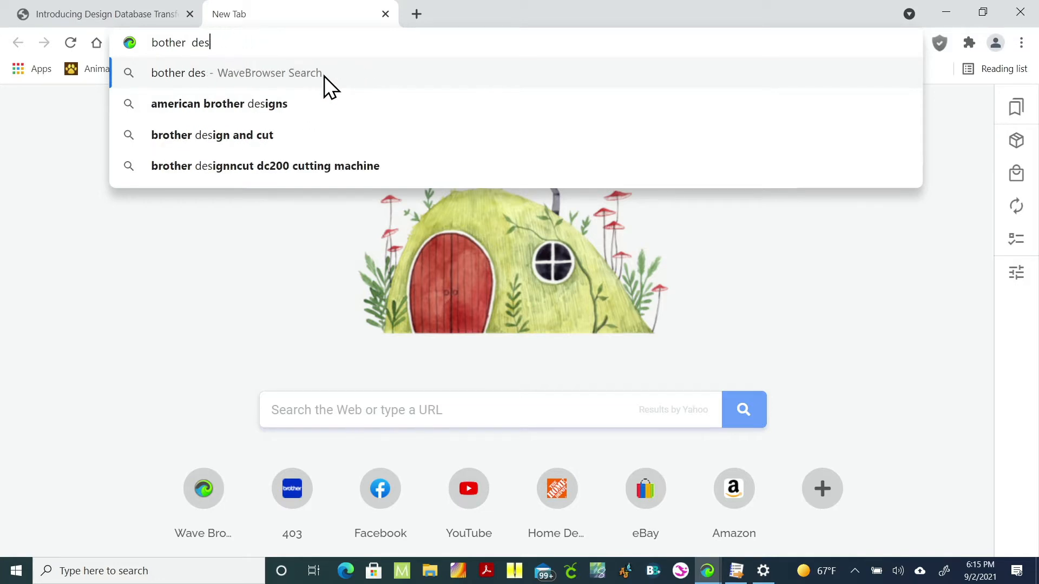
text(ign)
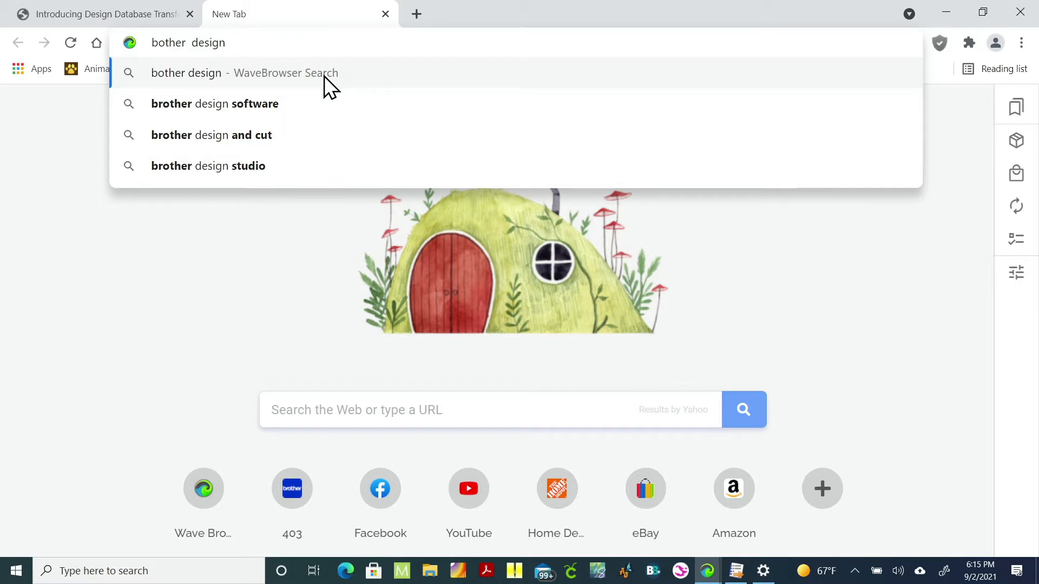
key(BackSpace)
key(BackSpace)
key(BackSpace)
key(BackSpace)
key(BackSpace)
key(BackSpace)
key(BackSpace)
key(BackSpace)
key(BackSpace)
key(BackSpace)
key(BackSpace)
key(BackSpace)
key(BackSpace)
key(BackSpace)
key(BackSpace)
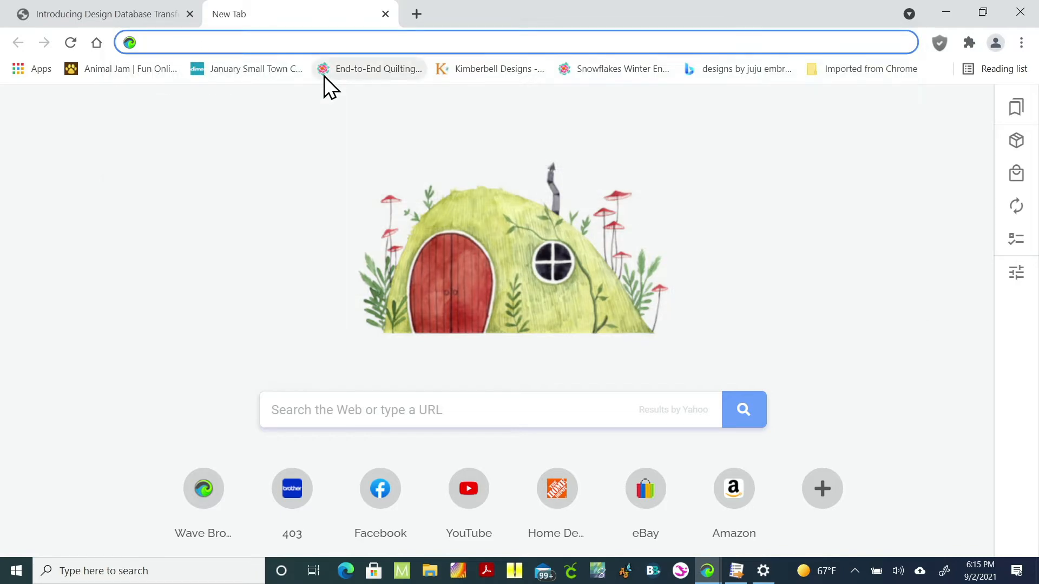
key(Escape)
Step: Search for "brother design database transfer" and open the Introducing Design Database Transfer page
text(br)
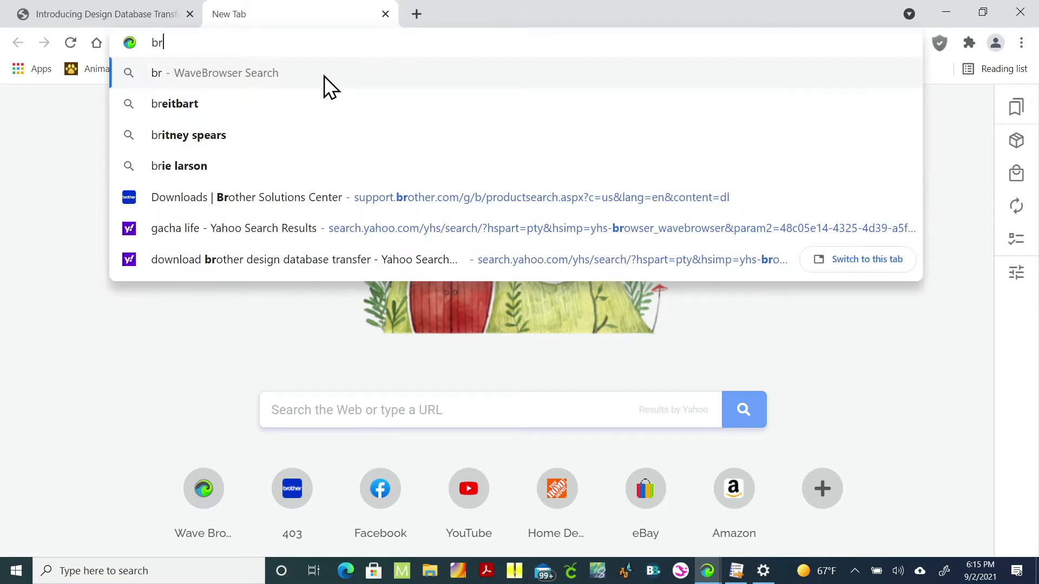
text(other )
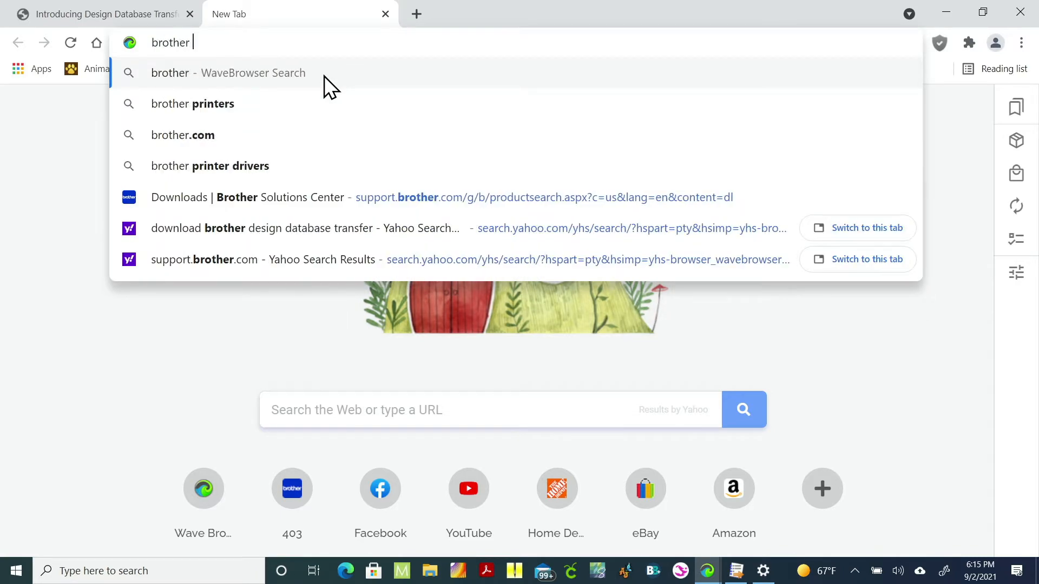
text(desi)
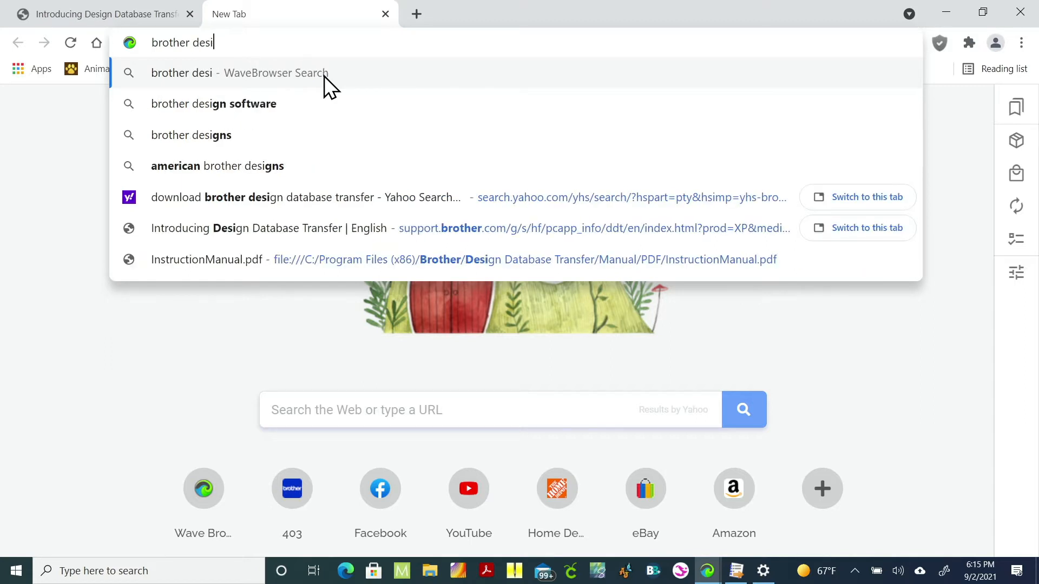
text(gn )
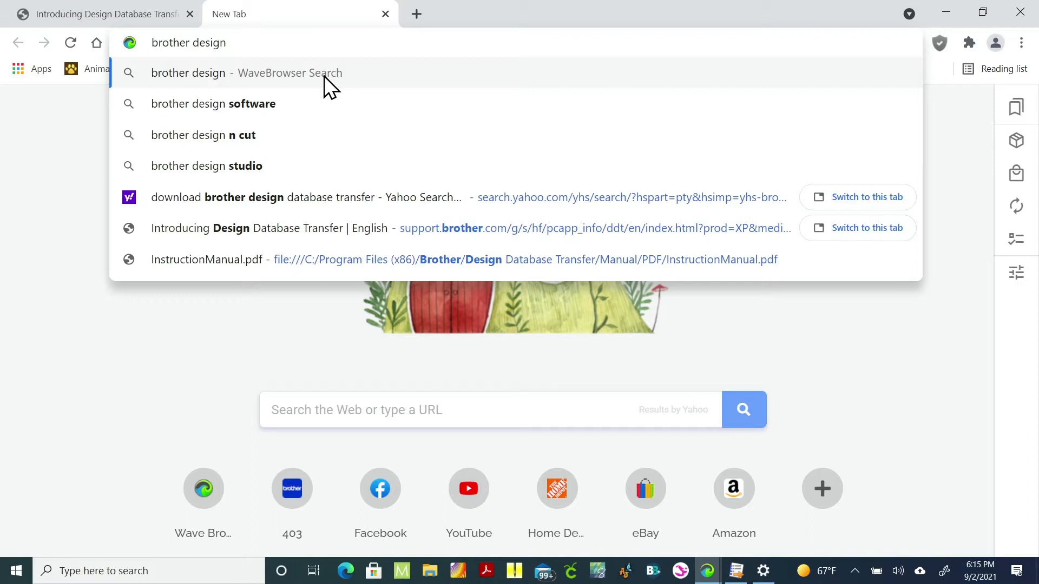
text(databa)
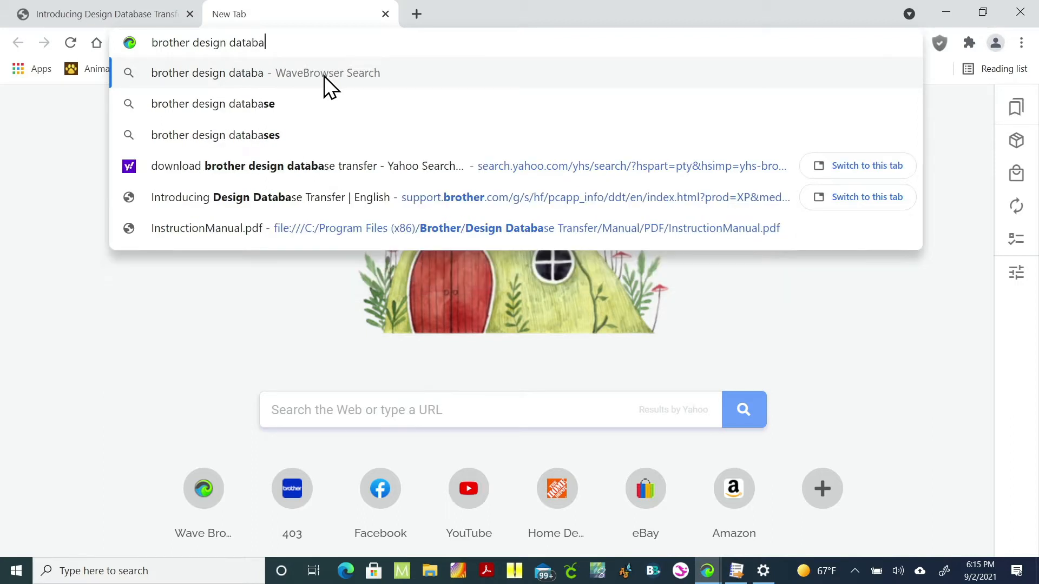
text(se)
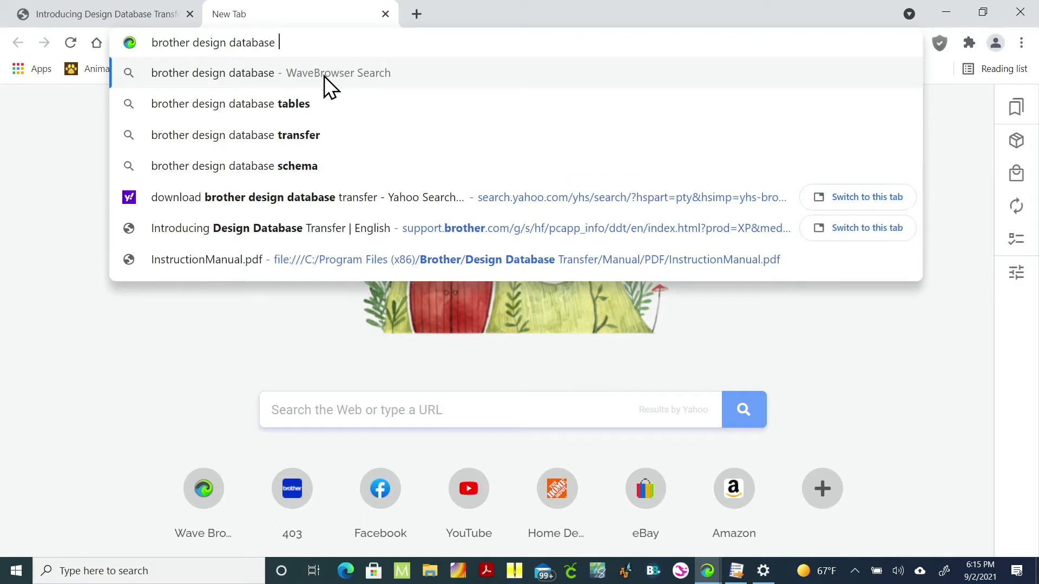
text( tra)
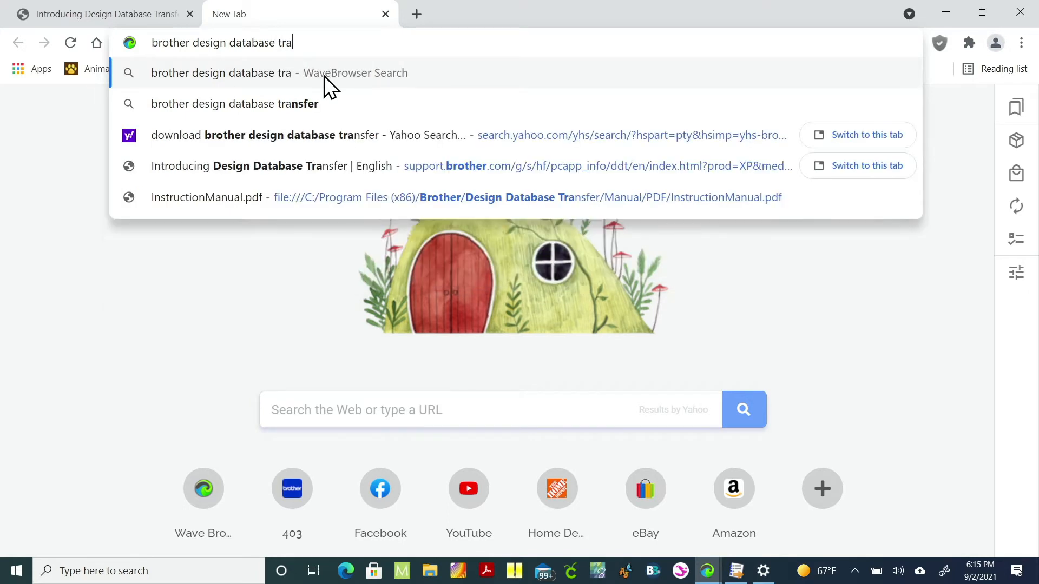
text(nsfer)
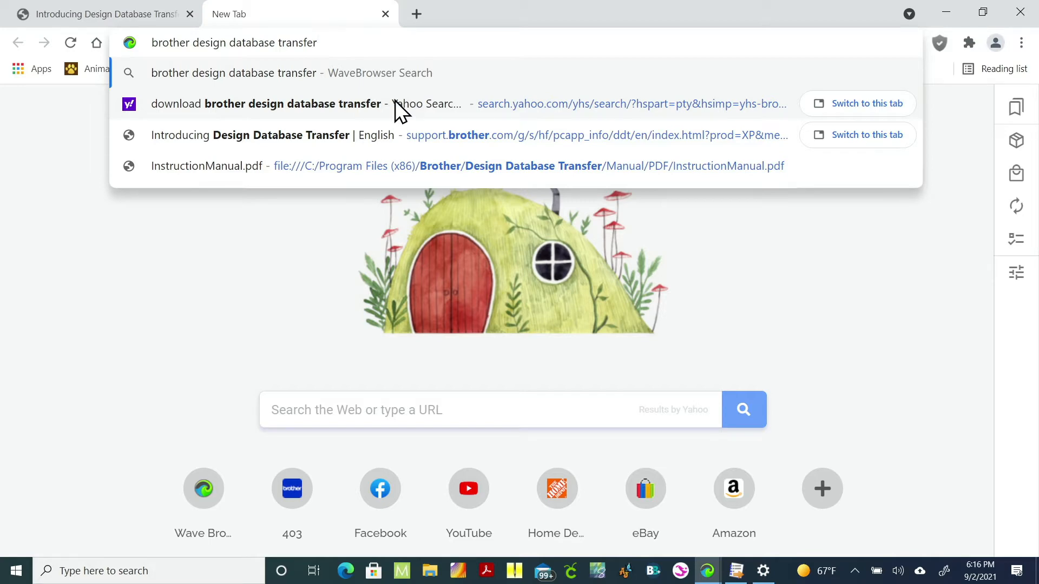
click(321, 136)
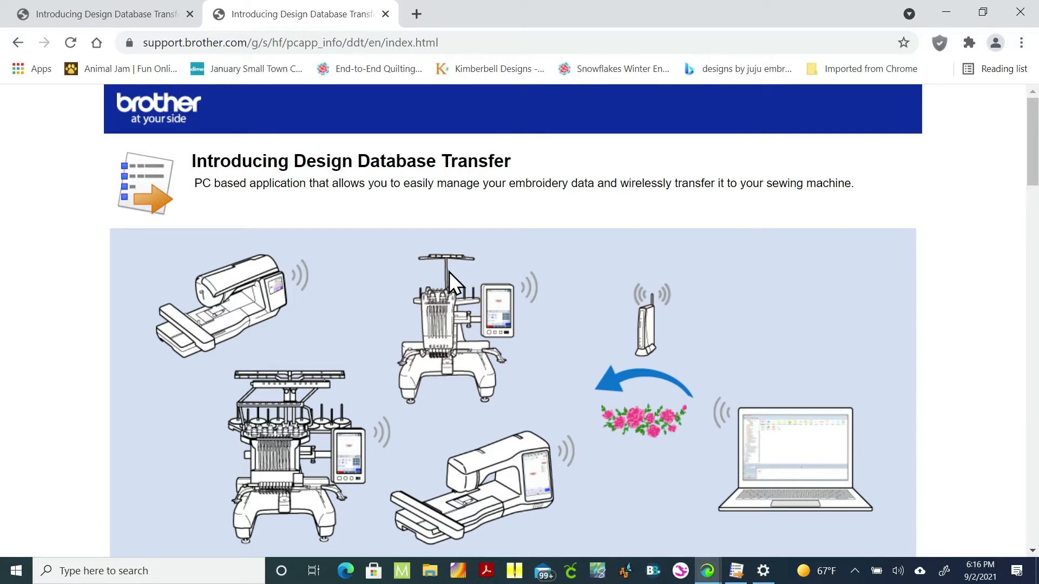
Step: Scroll down the introduction page and open the Design Database Transfer download page
scroll(452, 270, down, 15)
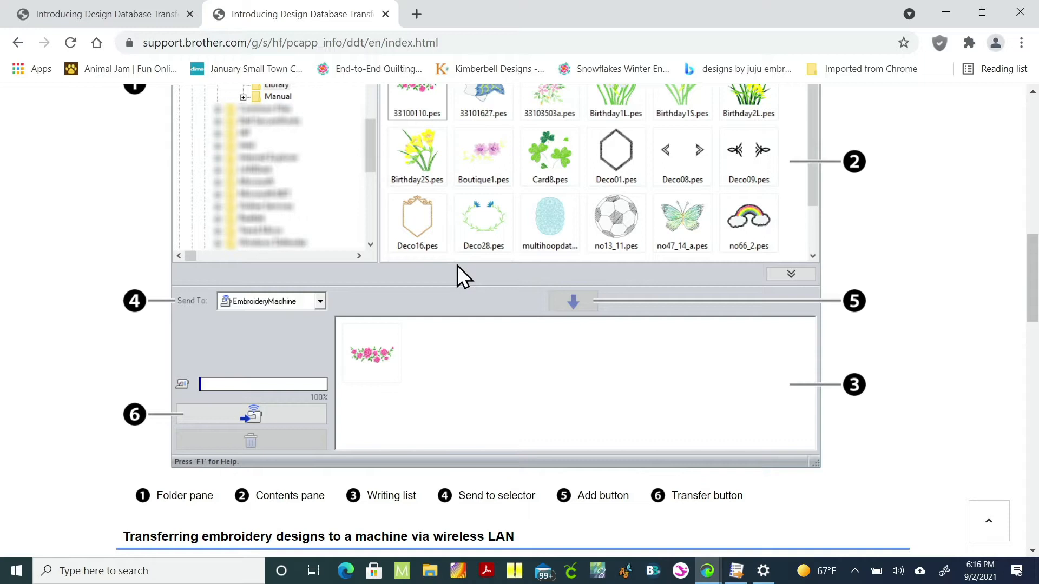
click(382, 284)
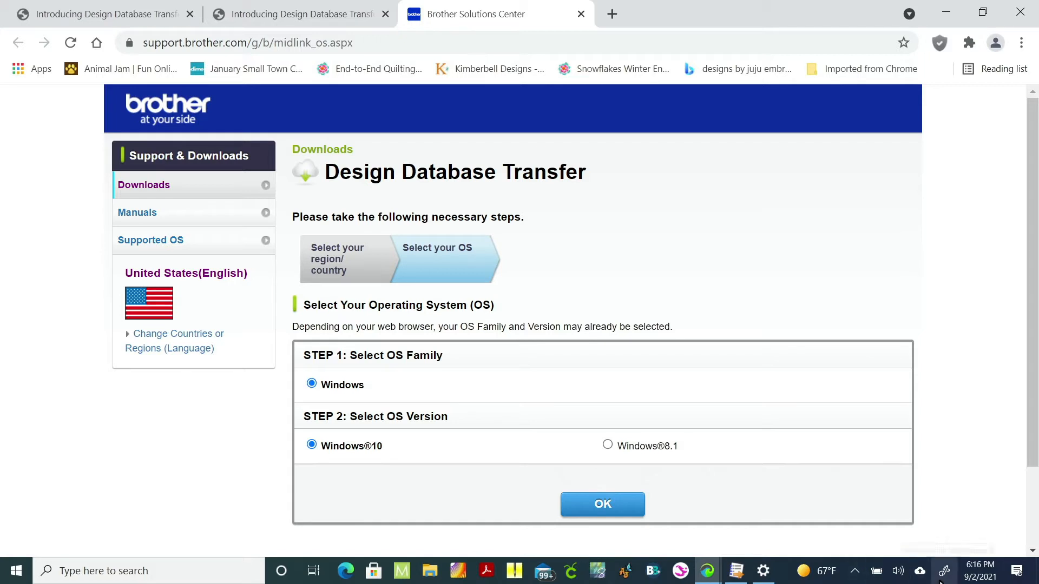
Step: Switch to the Design Database Transfer program and widen its window
click(736, 572)
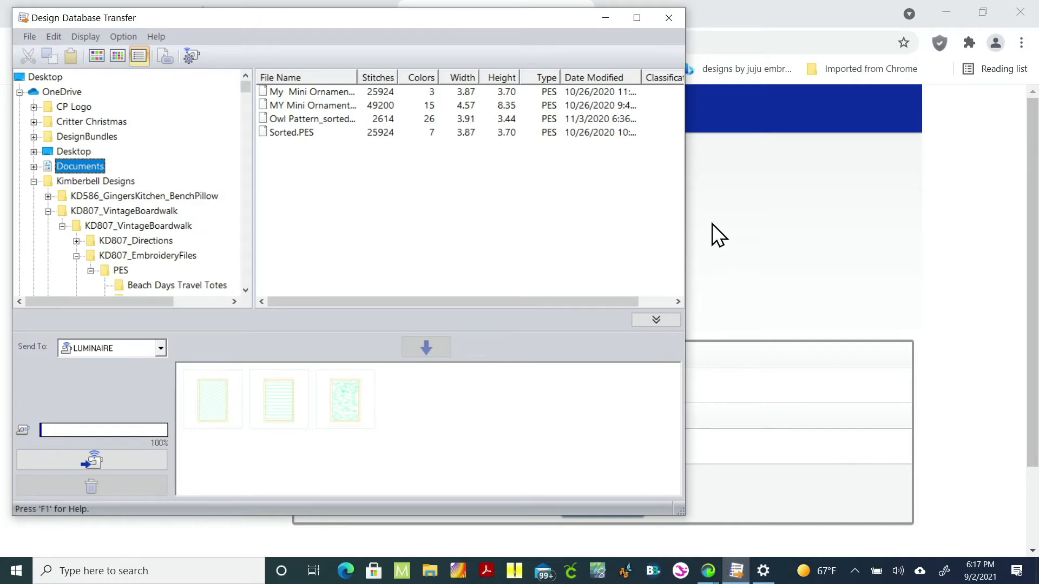
drag(685, 211, 753, 222)
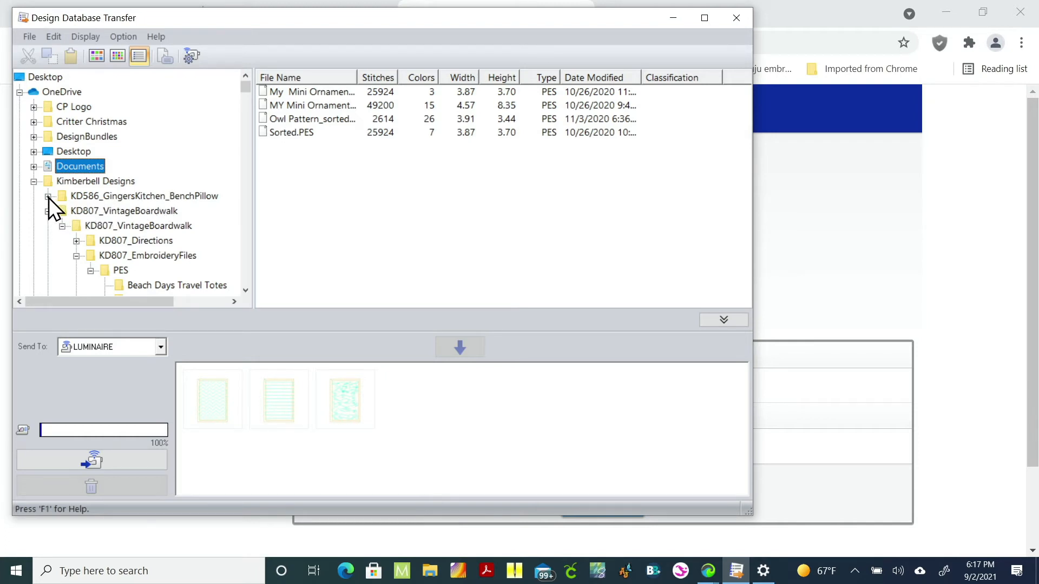
Step: Open the Vintage Boardwalk Quilt folder under PES and display its designs as thumbnails
scroll(121, 240, down, 2)
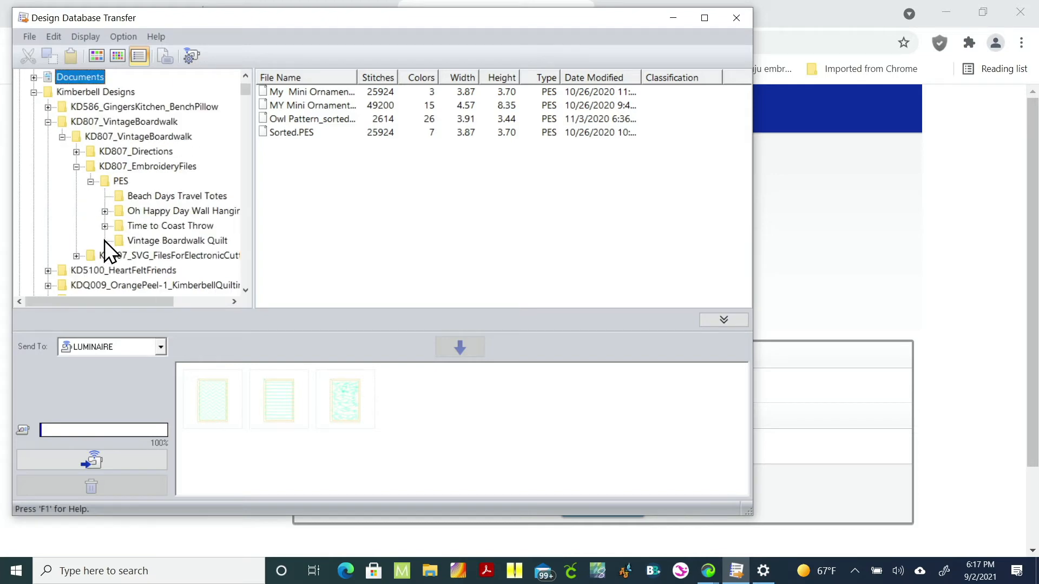
click(116, 241)
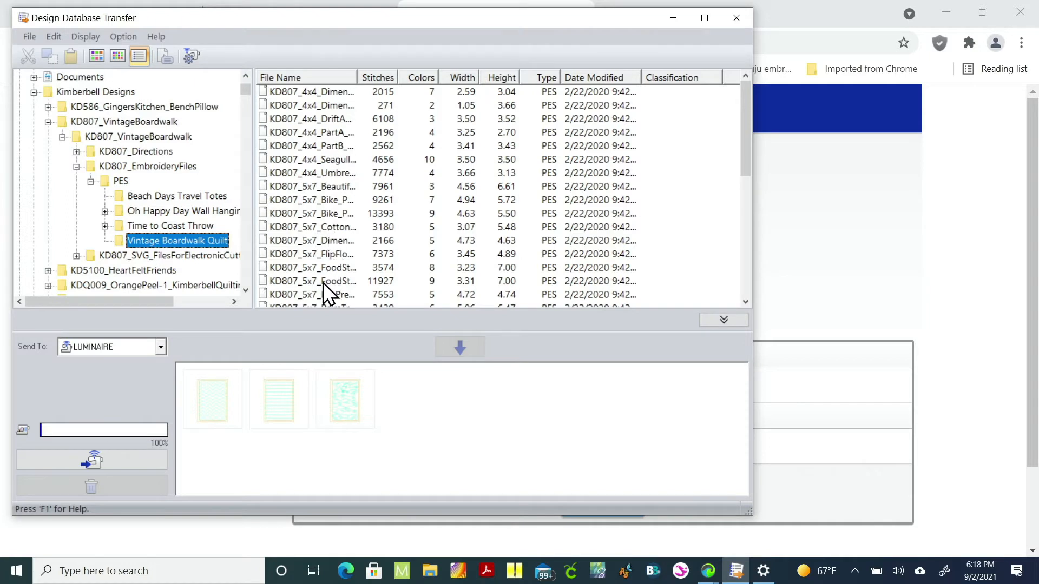
click(97, 52)
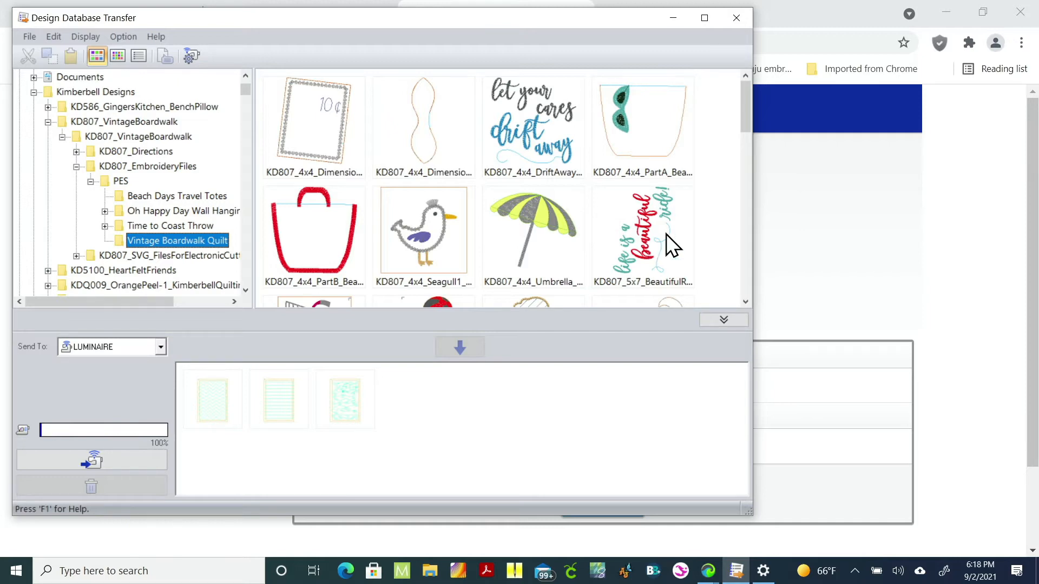
Step: Open the network machine settings, add the WINGMAN sewing machine, and confirm
click(192, 55)
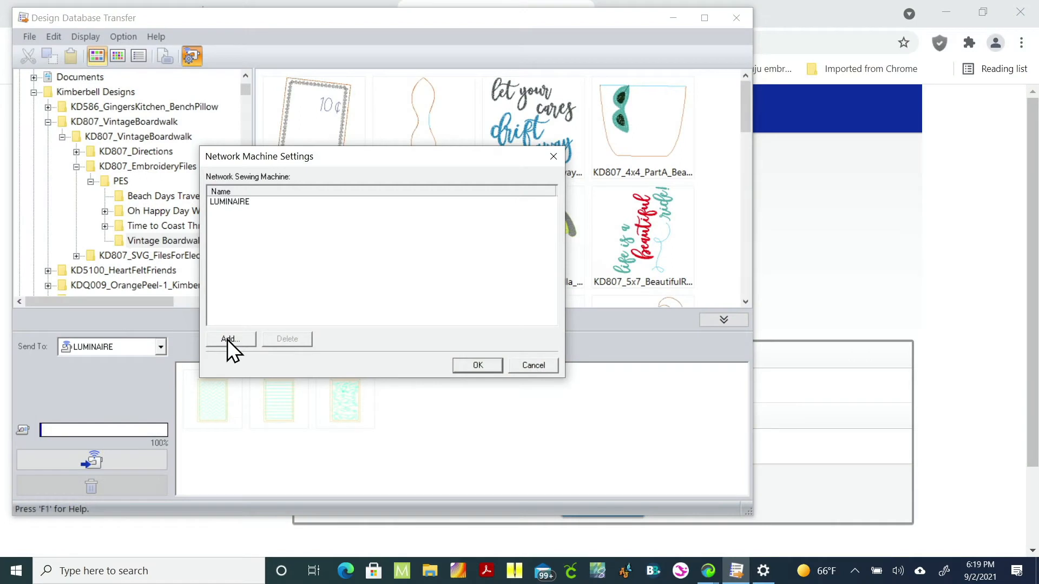
click(228, 339)
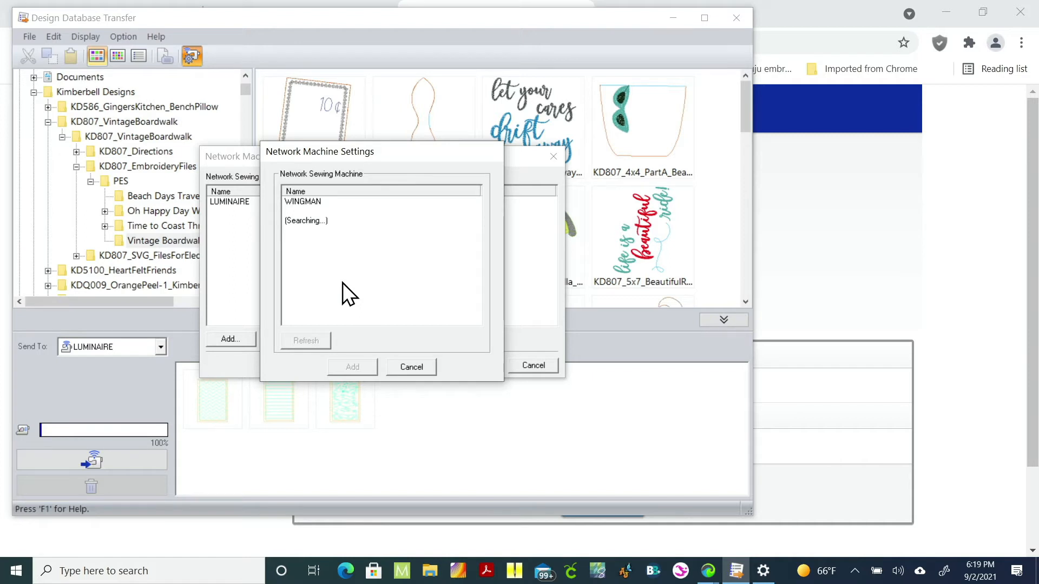
click(309, 202)
click(354, 368)
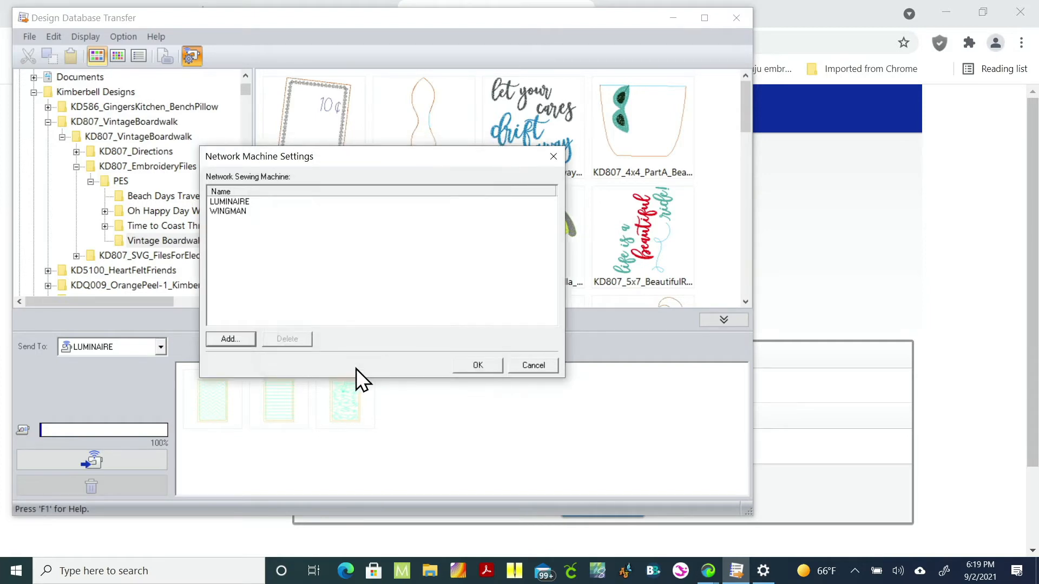
click(471, 366)
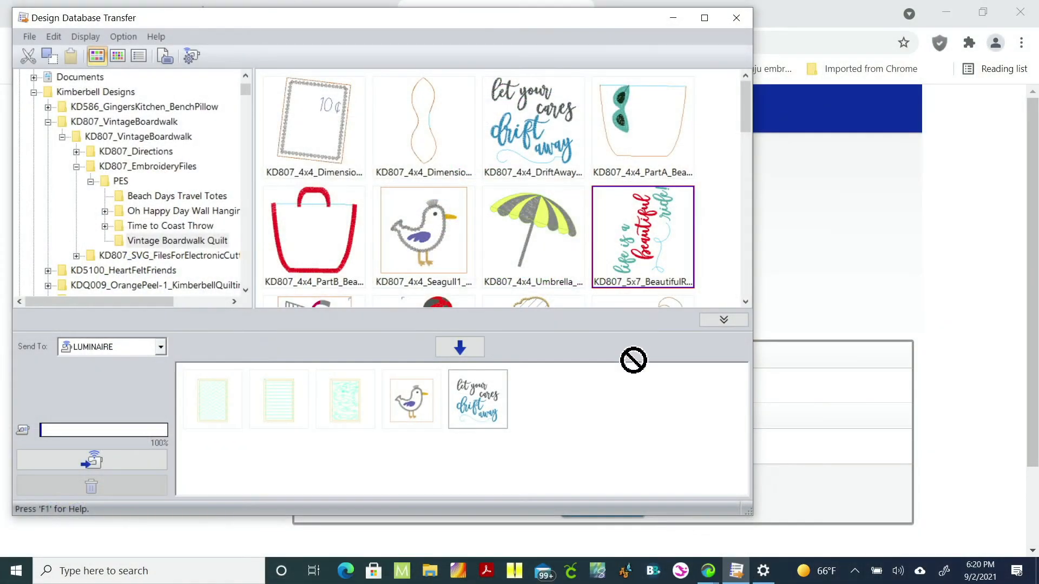
Step: Add the seagull, drift-away and beautiful designs to the writing list, and set Send To to WINGMAN
drag(633, 359, 631, 412)
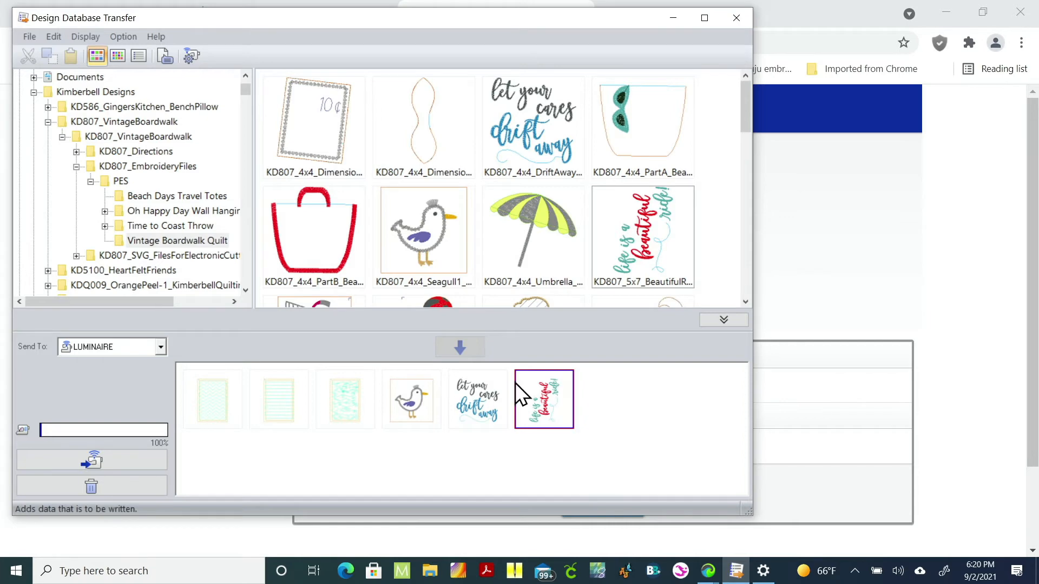
click(161, 349)
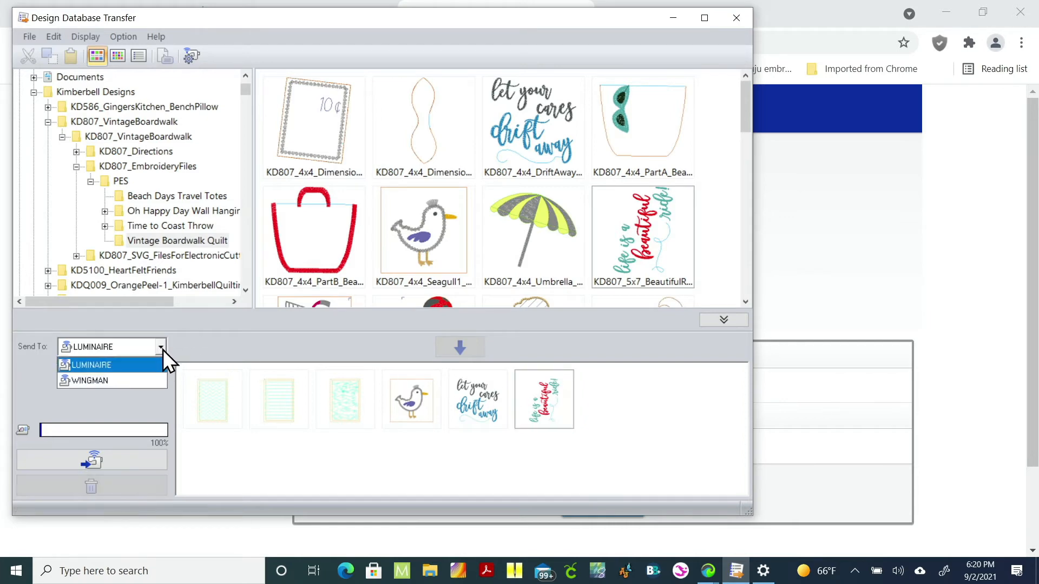
click(122, 380)
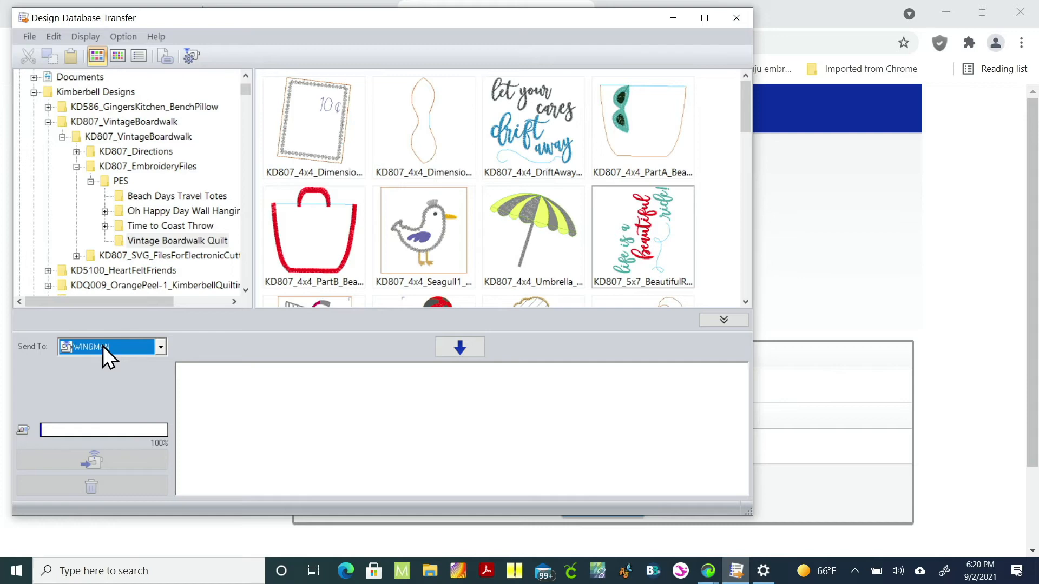
Step: Send to WINGMAN, add the seagull, red bag, umbrella and beautiful-life designs to the writing list, and transfer them to the machine
click(104, 346)
click(101, 380)
drag(435, 252, 449, 421)
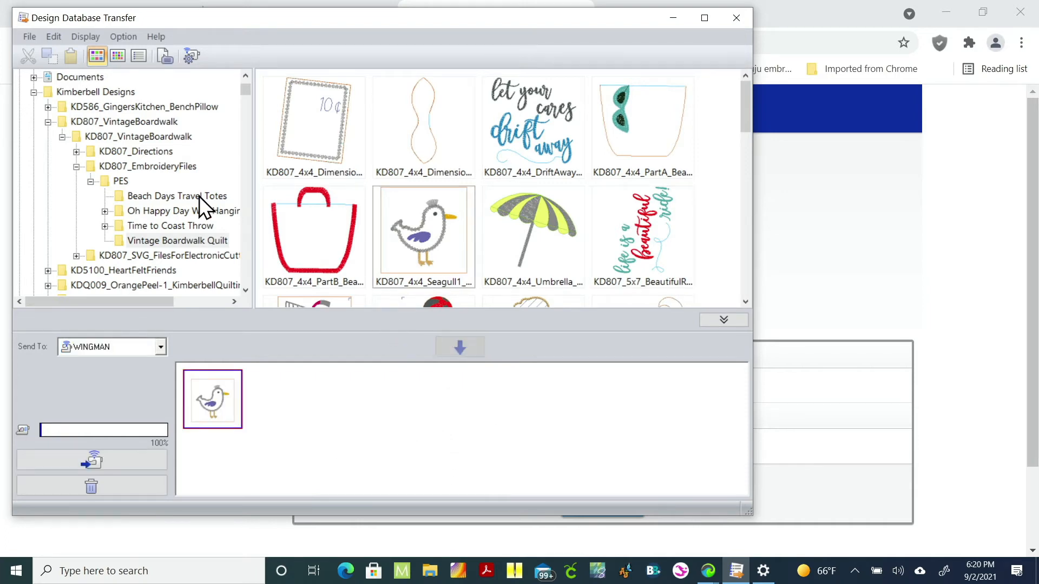
drag(303, 258, 350, 428)
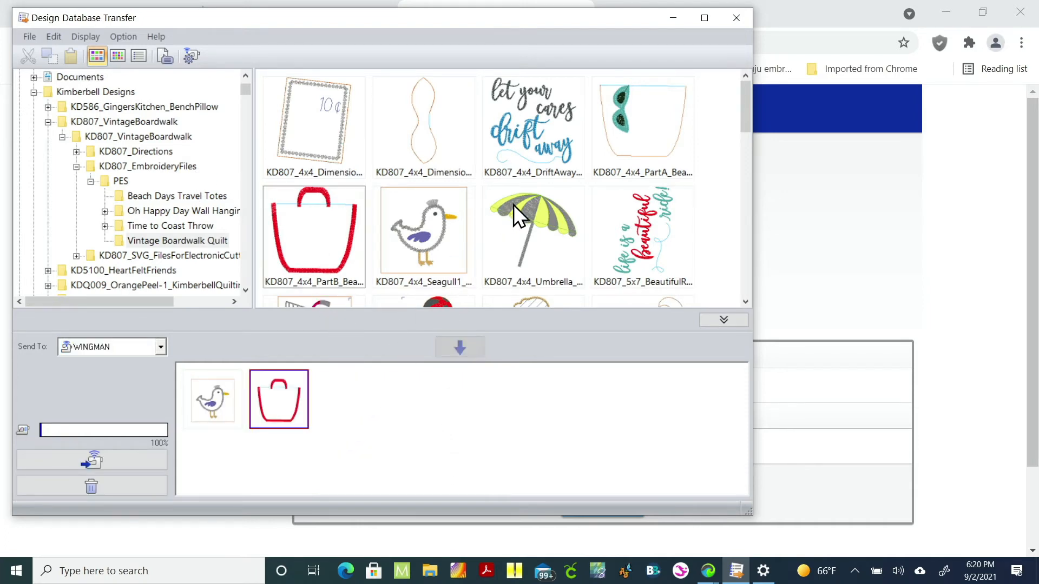
drag(513, 205, 476, 423)
drag(630, 217, 532, 409)
click(92, 464)
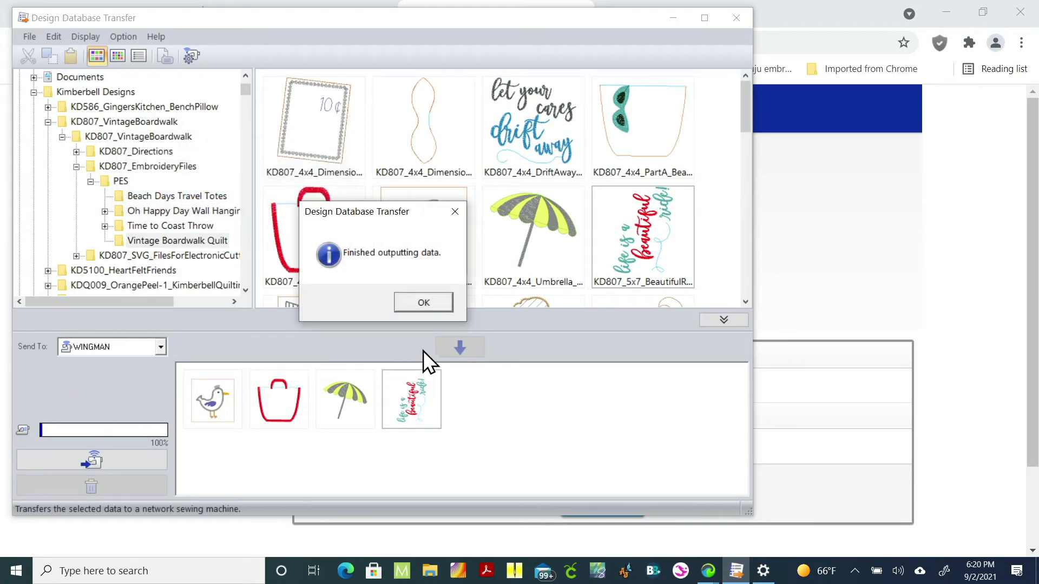
click(412, 301)
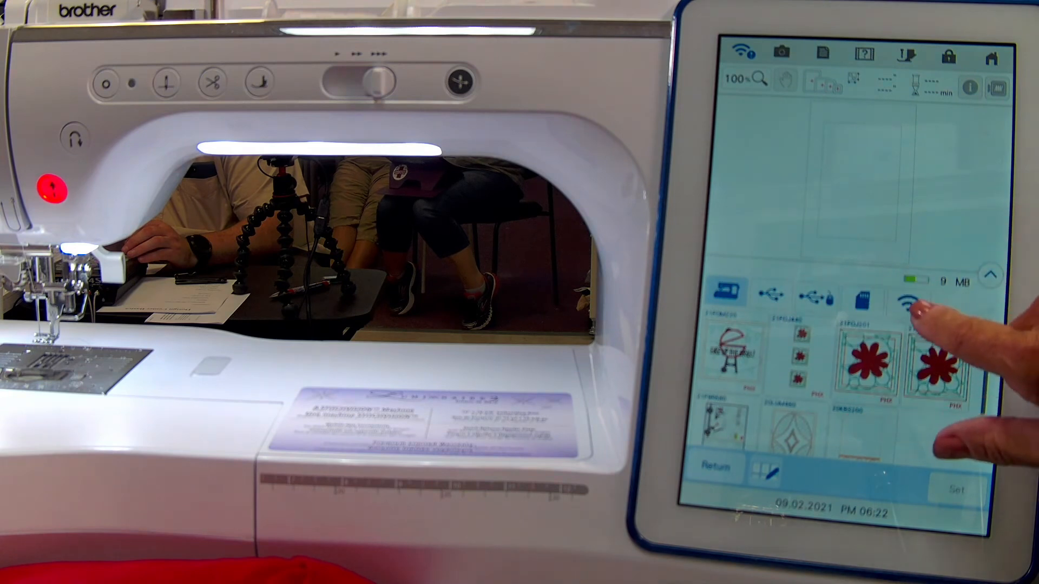
Step: Open the wireless designs list on the machine's touchscreen and scroll through the received designs
click(908, 305)
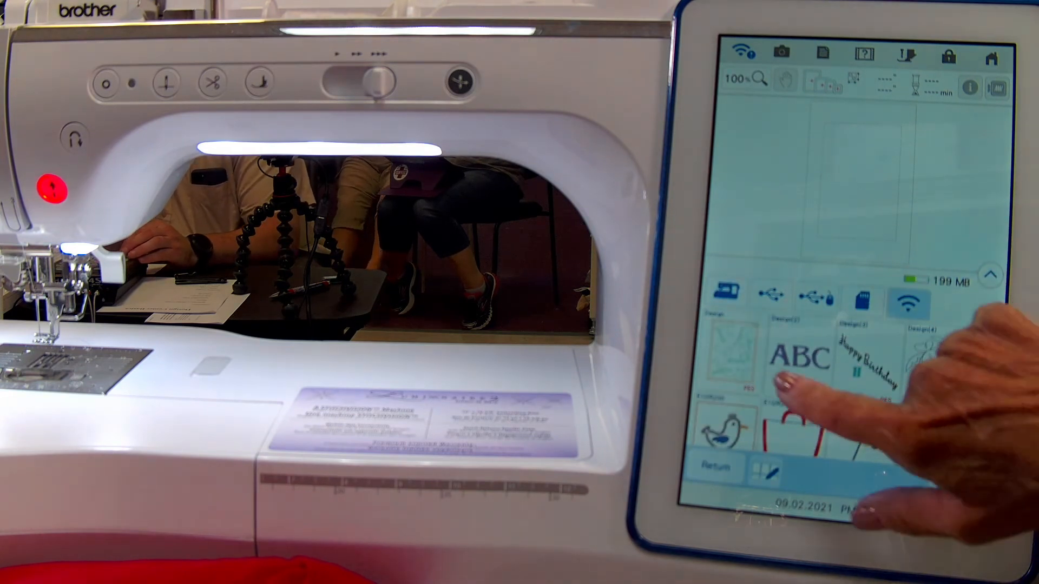
drag(945, 371, 960, 302)
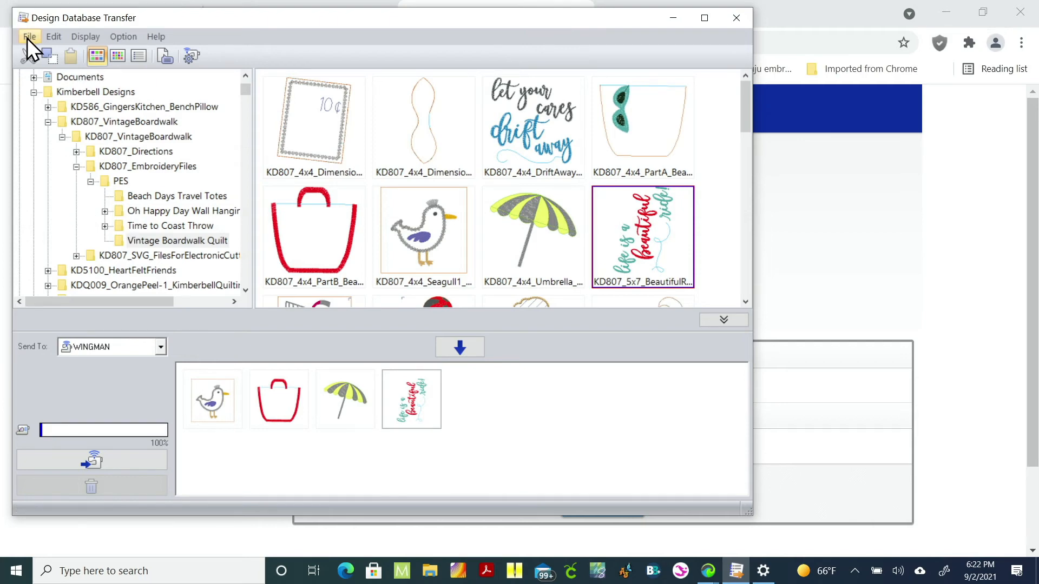
Step: Create a new folder named test under Kimberbell Designs
click(47, 91)
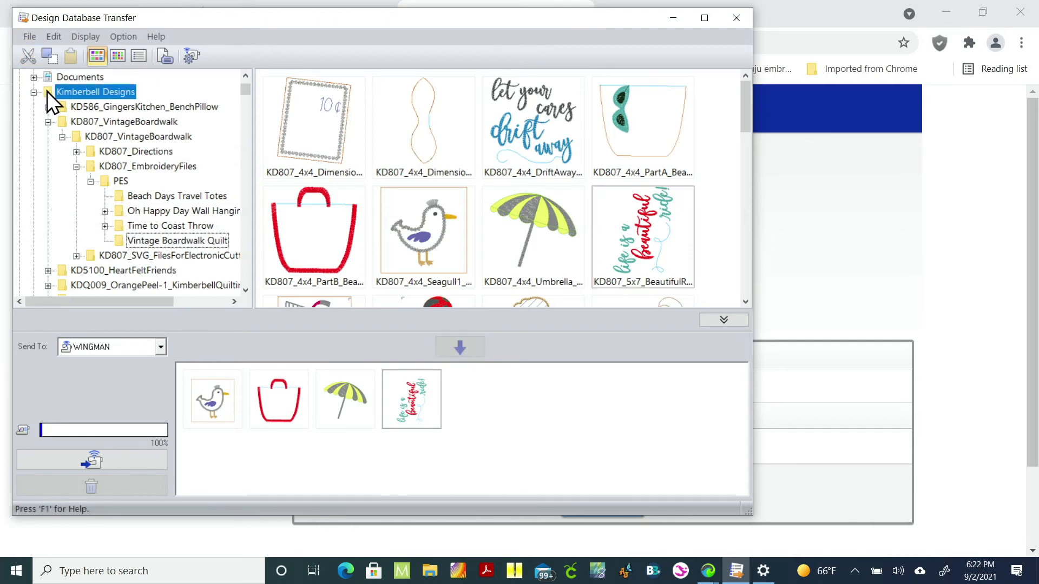
click(26, 33)
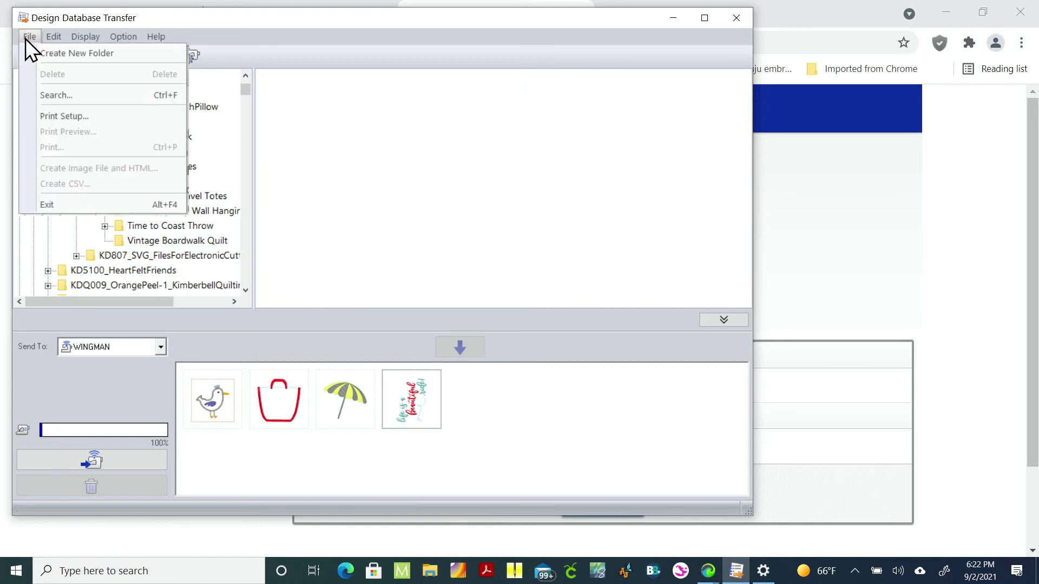
click(36, 55)
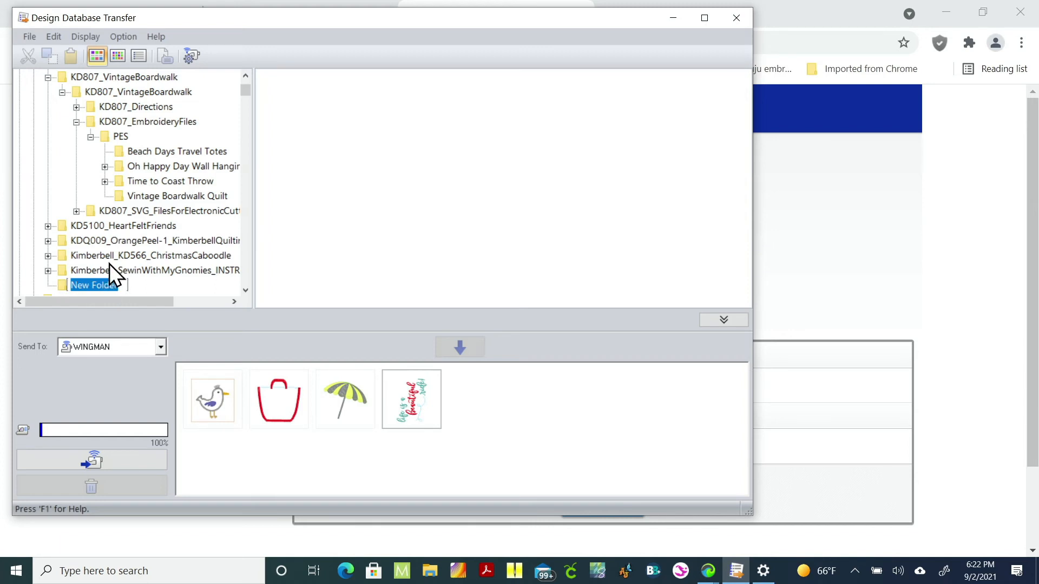
text(test)
key(Return)
Step: Move the red bag design from the Vintage Boardwalk Quilt folder into the test folder and open it
click(120, 198)
drag(316, 232, 61, 288)
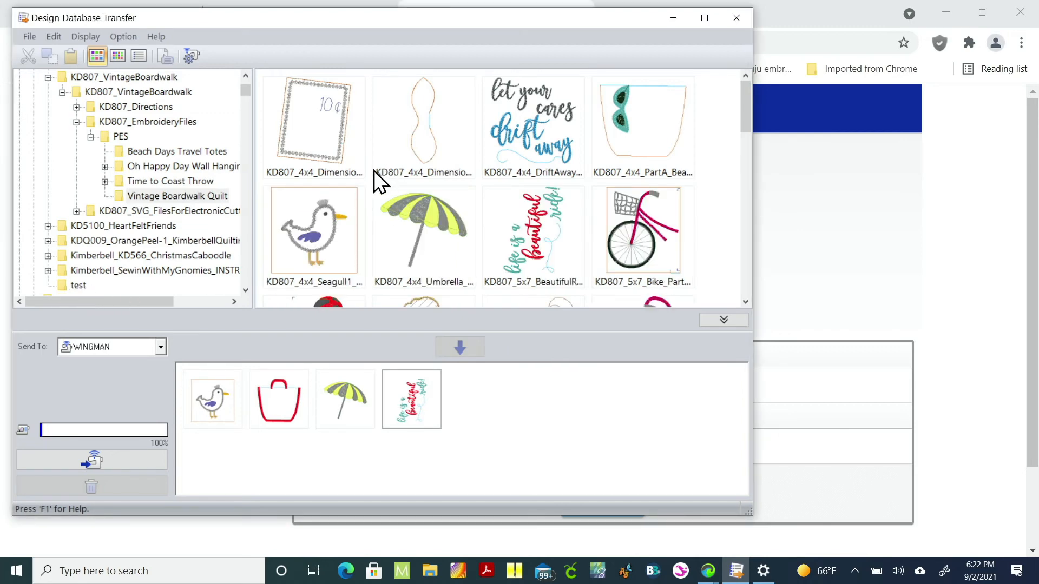
click(62, 286)
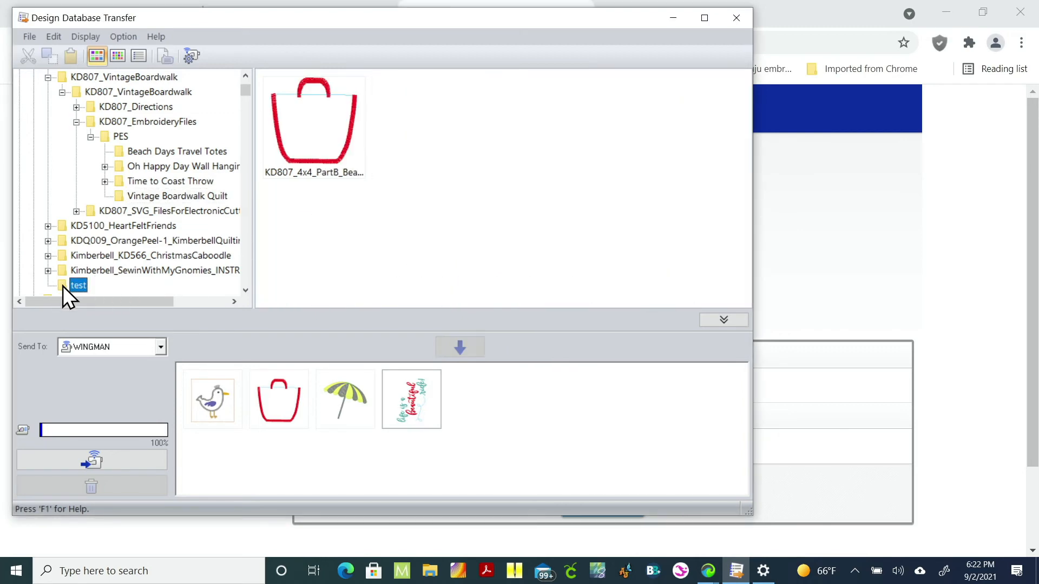